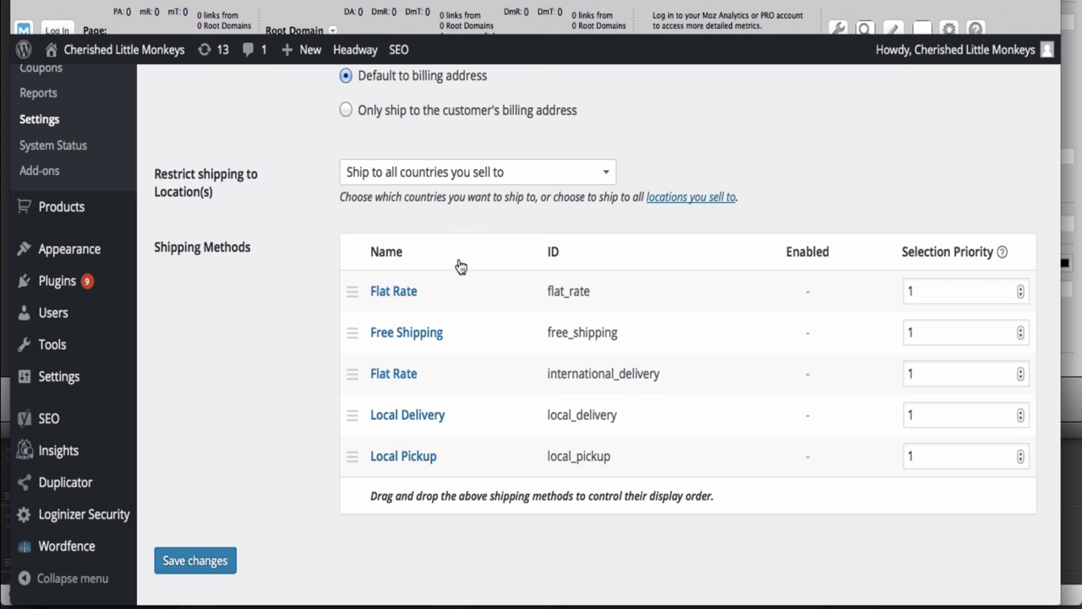
# Visit the general WooCommerce settings and return to the shipping settings
pyautogui.scroll(5, 459, 266)
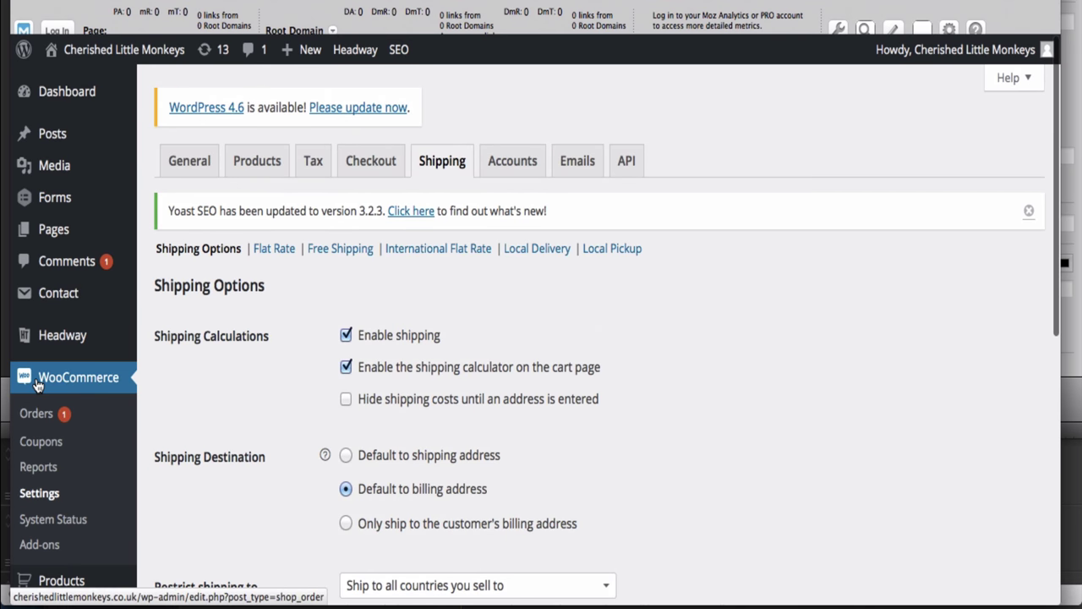
pyautogui.click(41, 499)
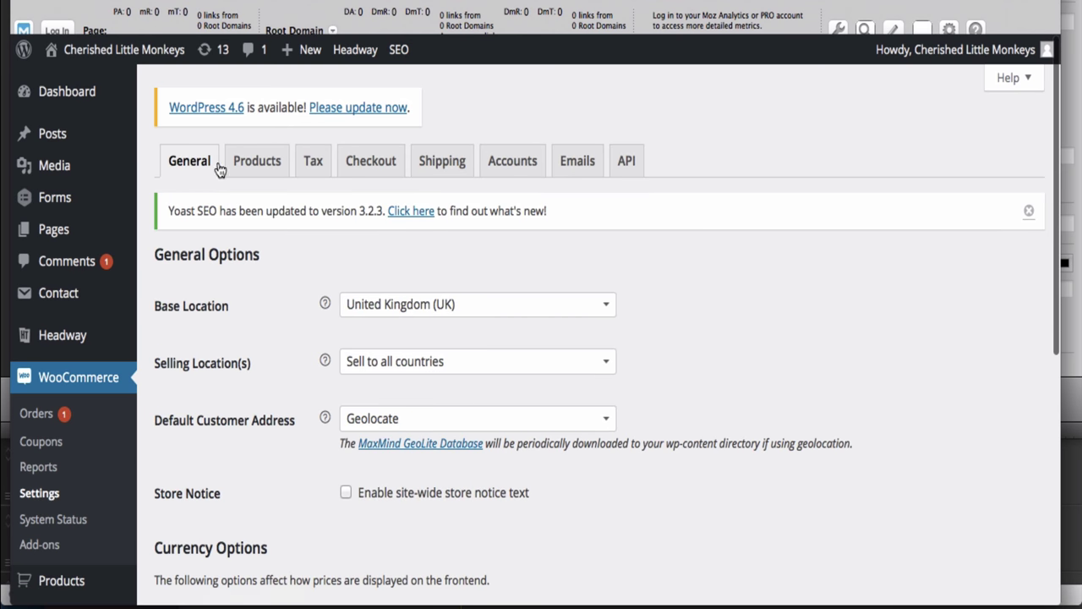
pyautogui.click(444, 167)
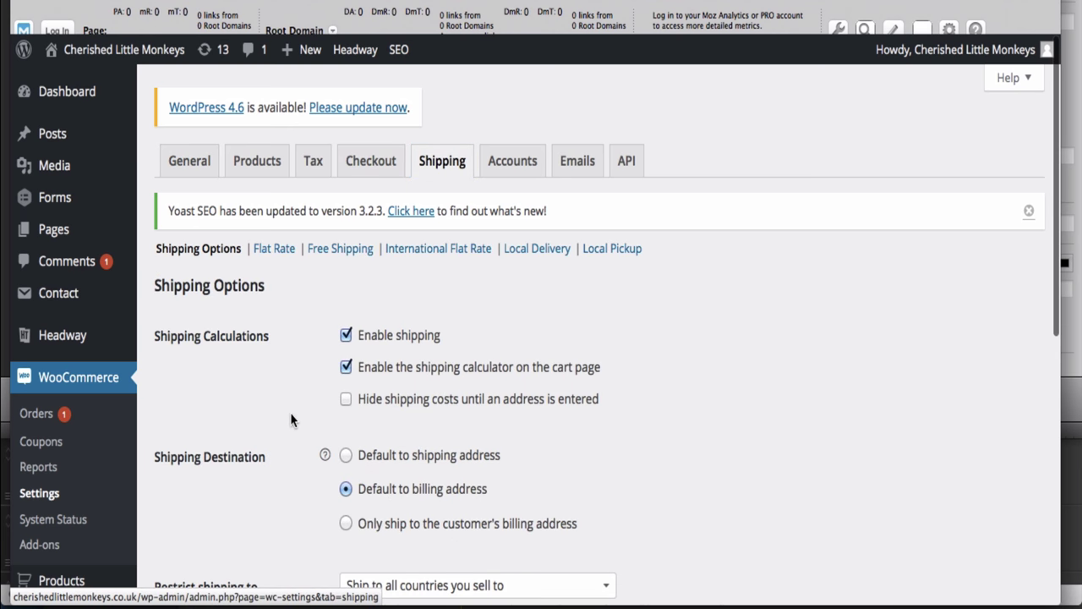
# Set Shipping Destination to 'Default to shipping address', leaving the shipping location restriction unchanged
pyautogui.scroll(-3, 291, 421)
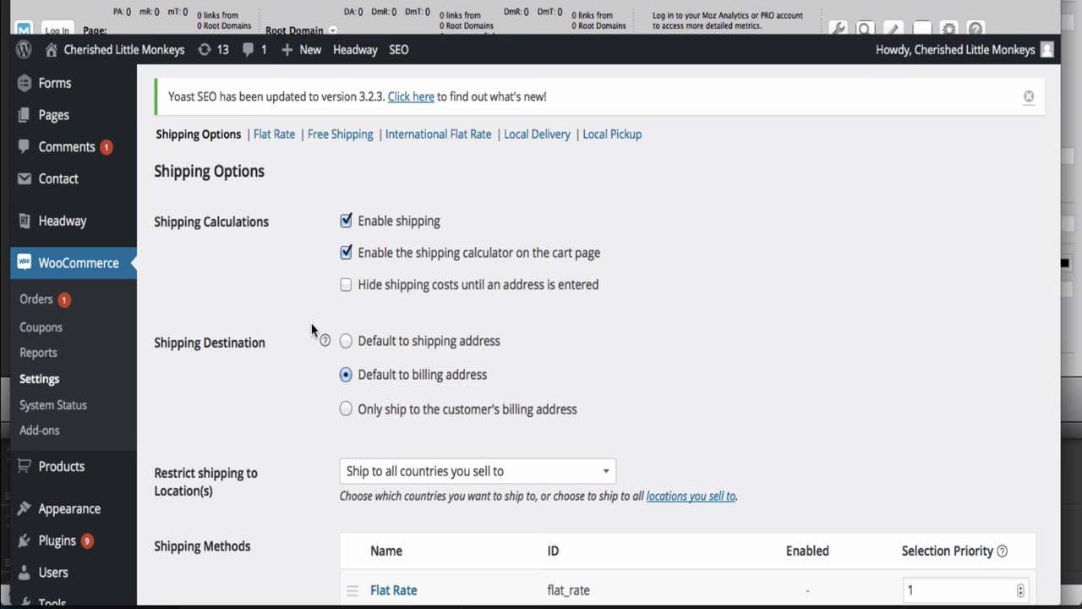
pyautogui.scroll(-2, 265, 466)
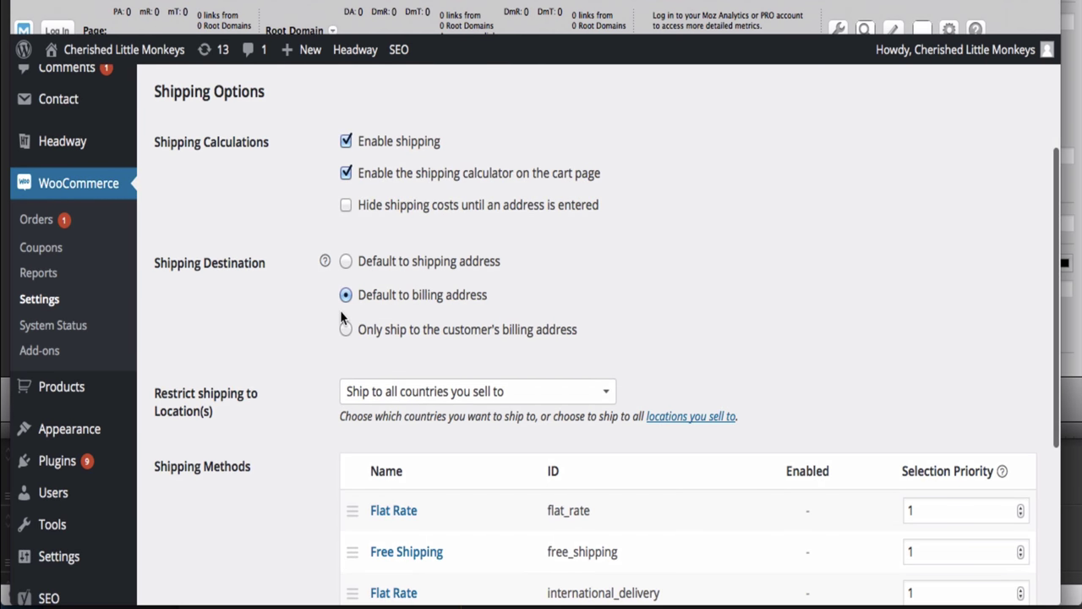
pyautogui.click(347, 262)
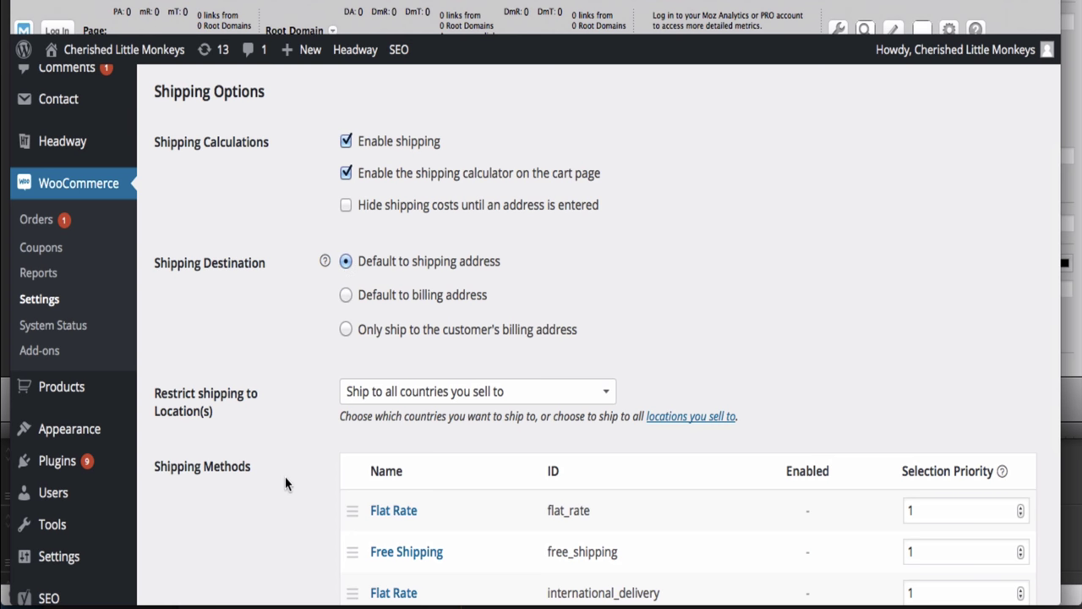
pyautogui.scroll(-4, 285, 483)
pyautogui.click(447, 243)
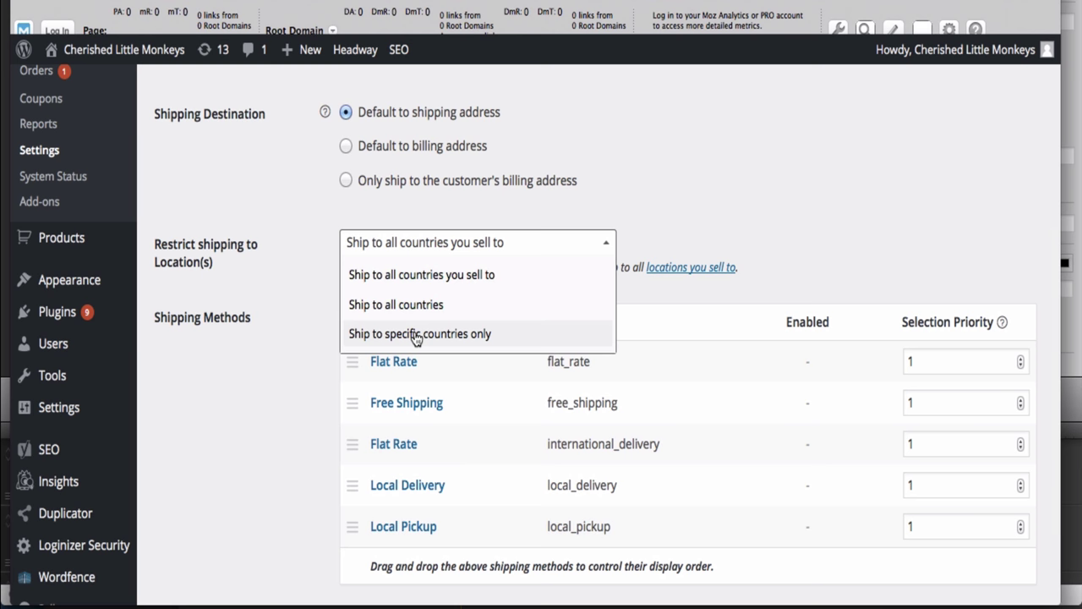
pyautogui.click(318, 378)
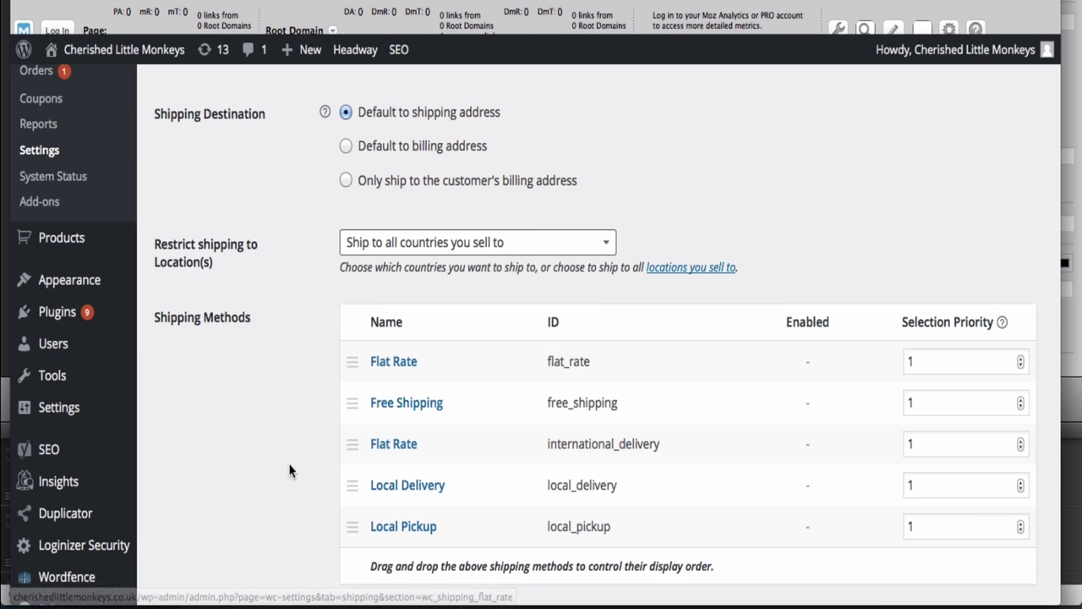
# Open the first Flat Rate link in the Shipping Methods table
pyautogui.scroll(-1, 289, 469)
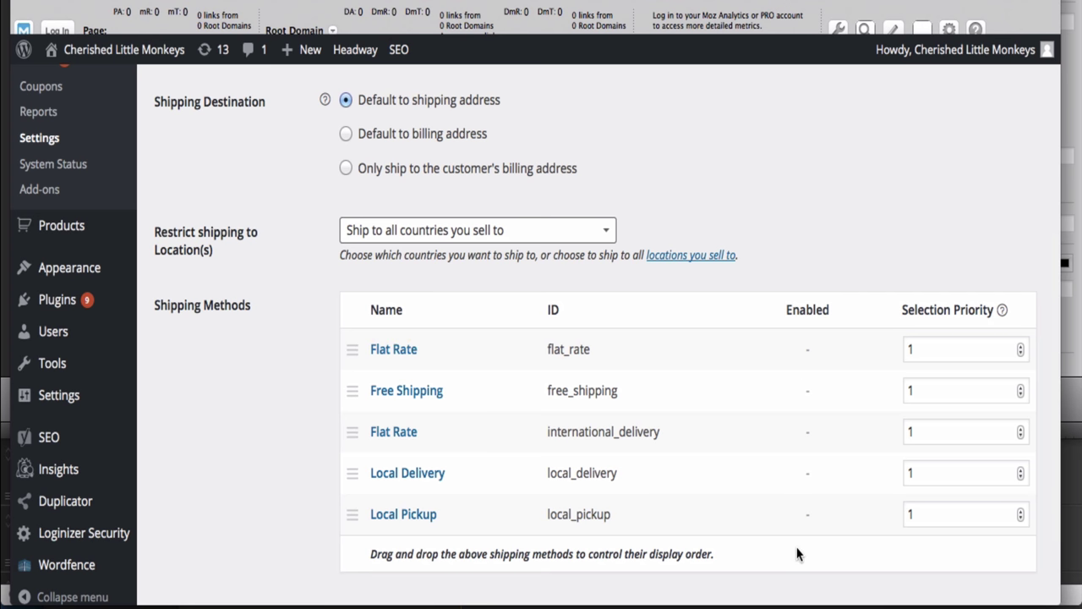
pyautogui.click(393, 355)
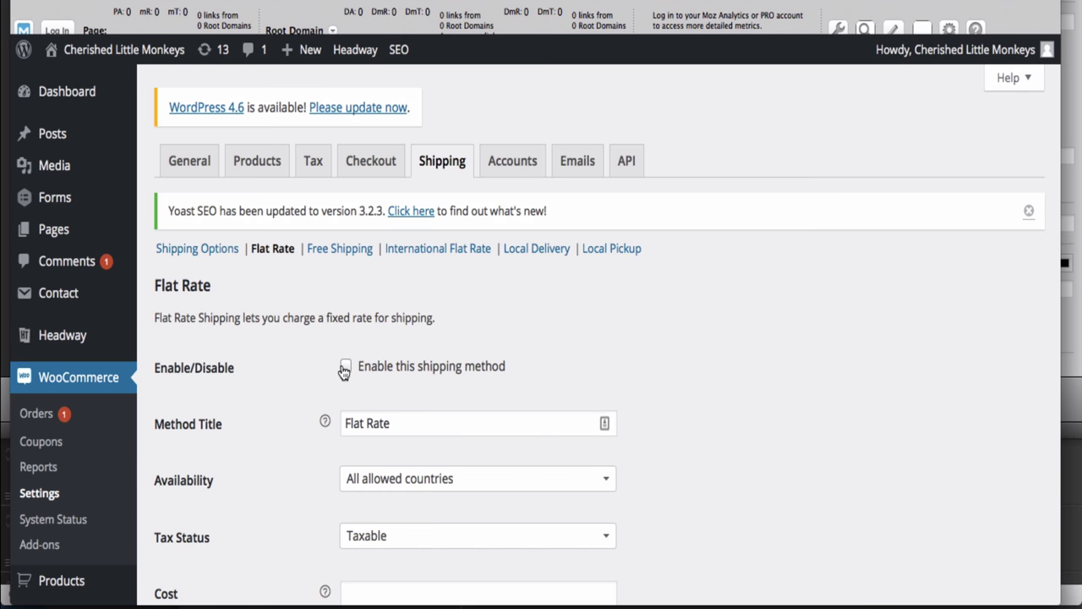
# Enable the Flat Rate method and title it 'First Class Delivery'
pyautogui.click(345, 367)
pyautogui.scroll(-3, 481, 346)
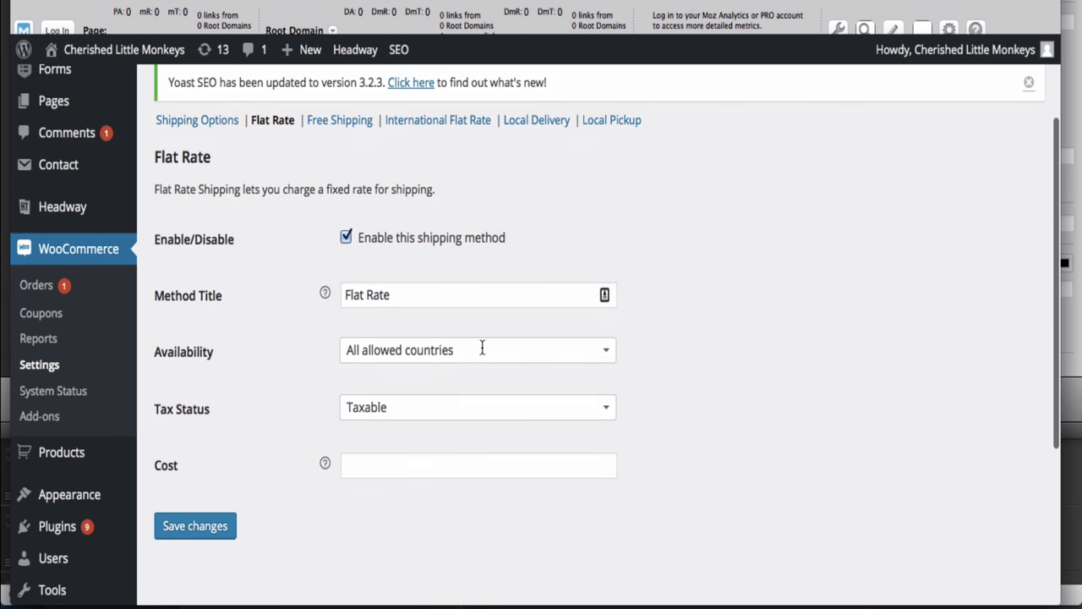
pyautogui.tripleClick(420, 293)
pyautogui.write('UK')
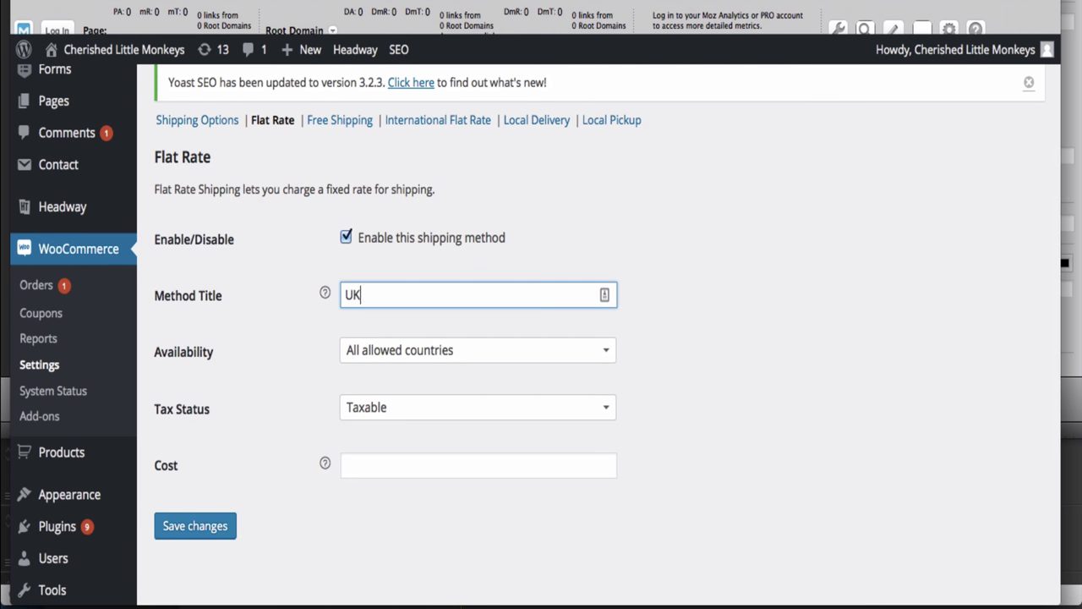
pyautogui.write(' Delivery')
pyautogui.moveTo(406, 295); pyautogui.dragTo(330, 291)
pyautogui.write('Fir')
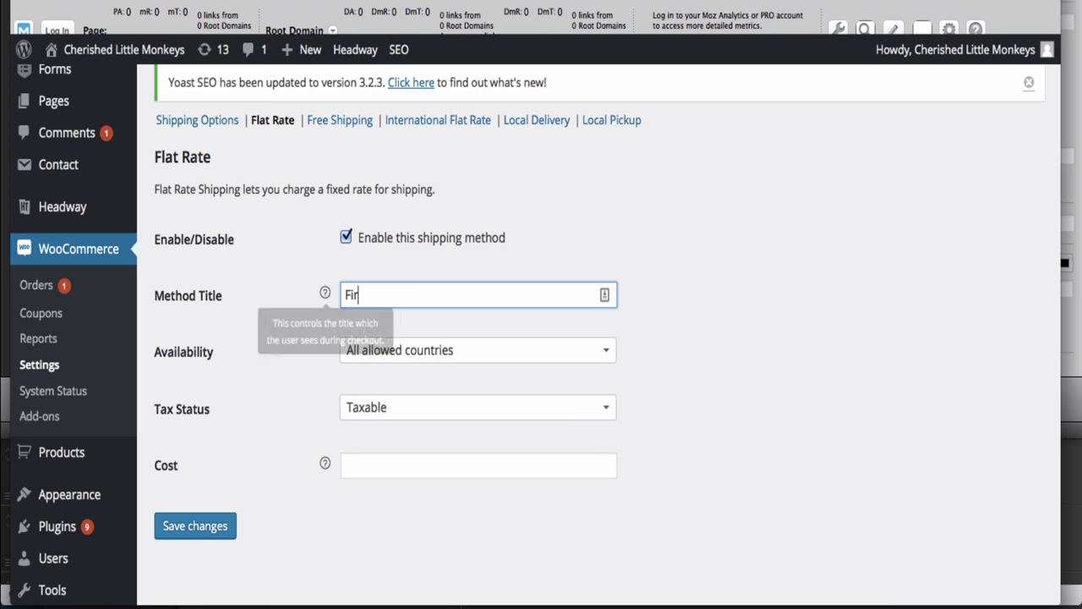
pyautogui.write('st Class Delivery')
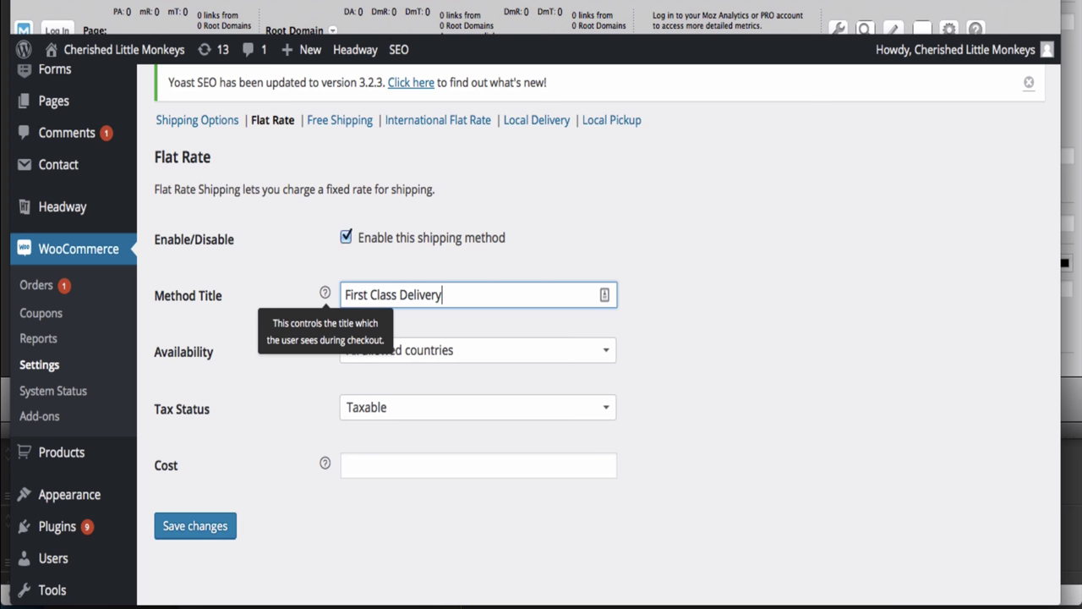
# Limit availability to Specific Countries, with United Kingdom as the only country
pyautogui.click(528, 359)
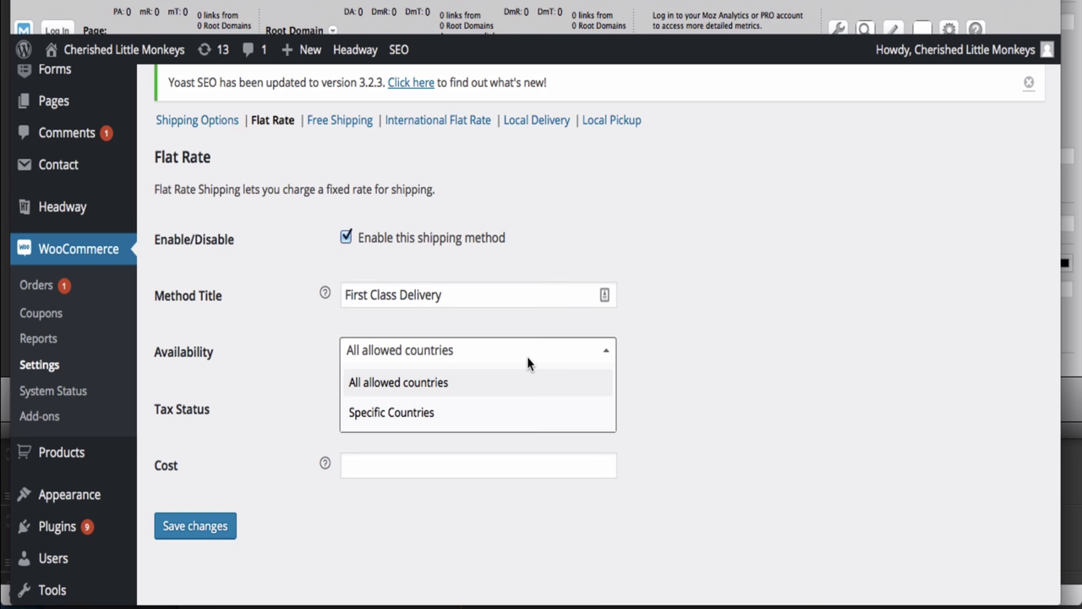
pyautogui.click(476, 414)
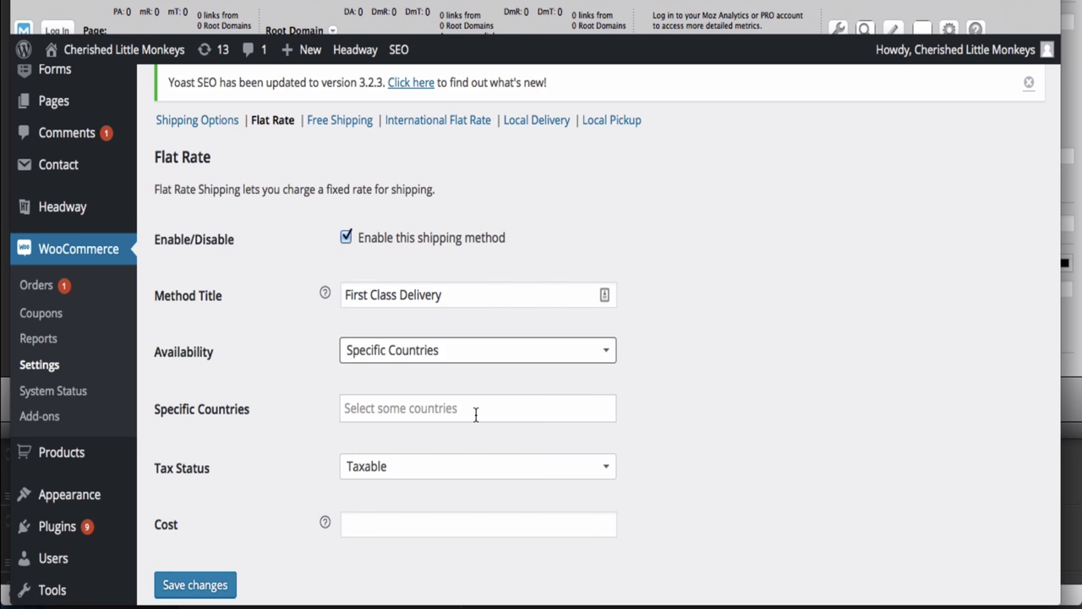
pyautogui.click(477, 414)
pyautogui.write('Uk')
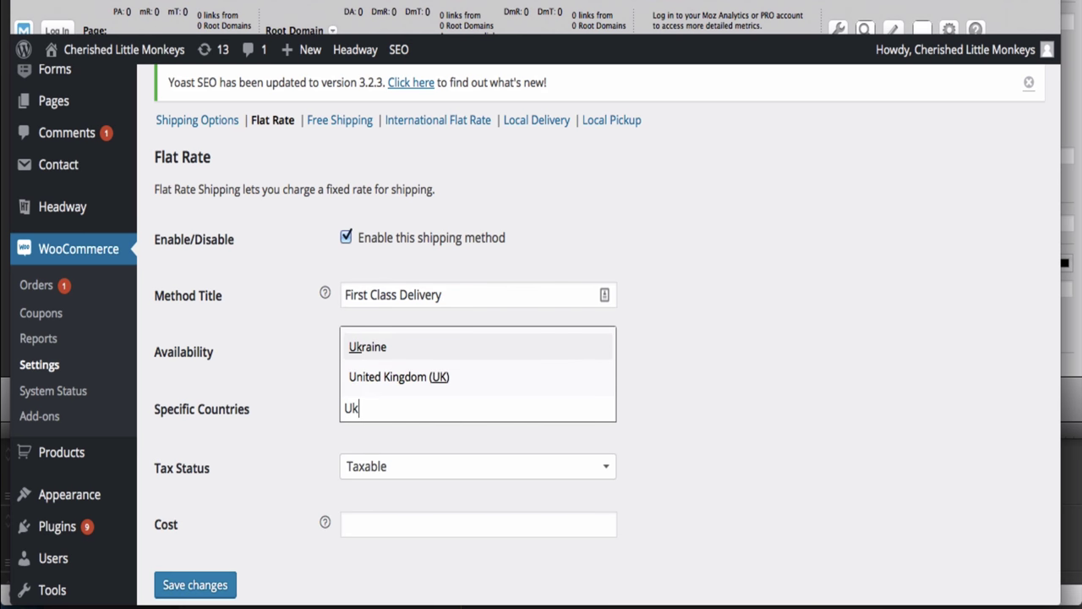
pyautogui.click(464, 381)
# Set the Flat Rate cost to 3.99 and save the changes
pyautogui.scroll(-1, 685, 390)
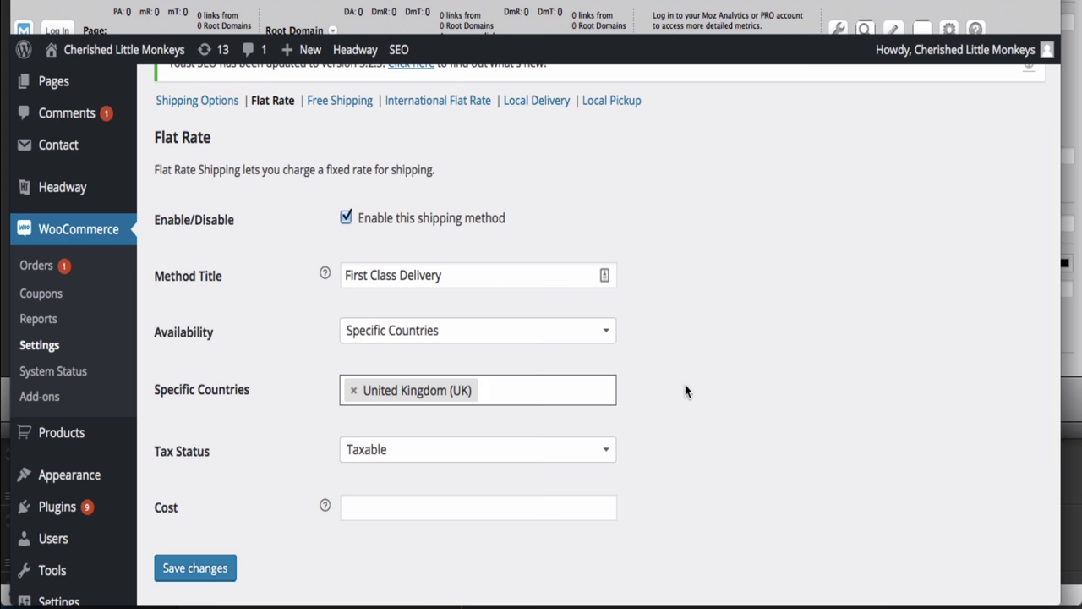
pyautogui.click(410, 518)
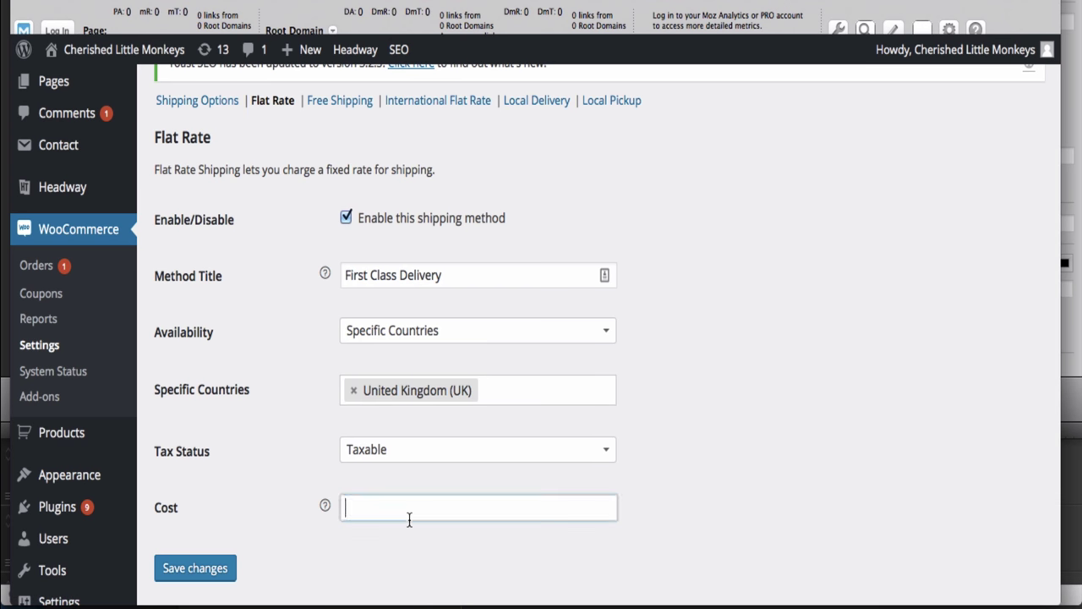
pyautogui.write('3.99')
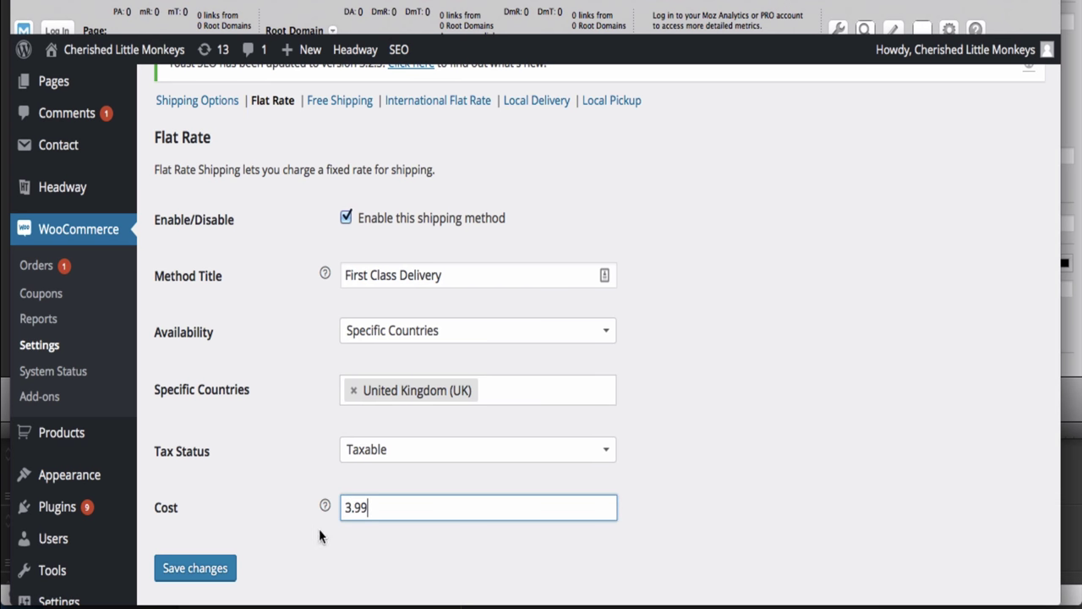
pyautogui.click(211, 569)
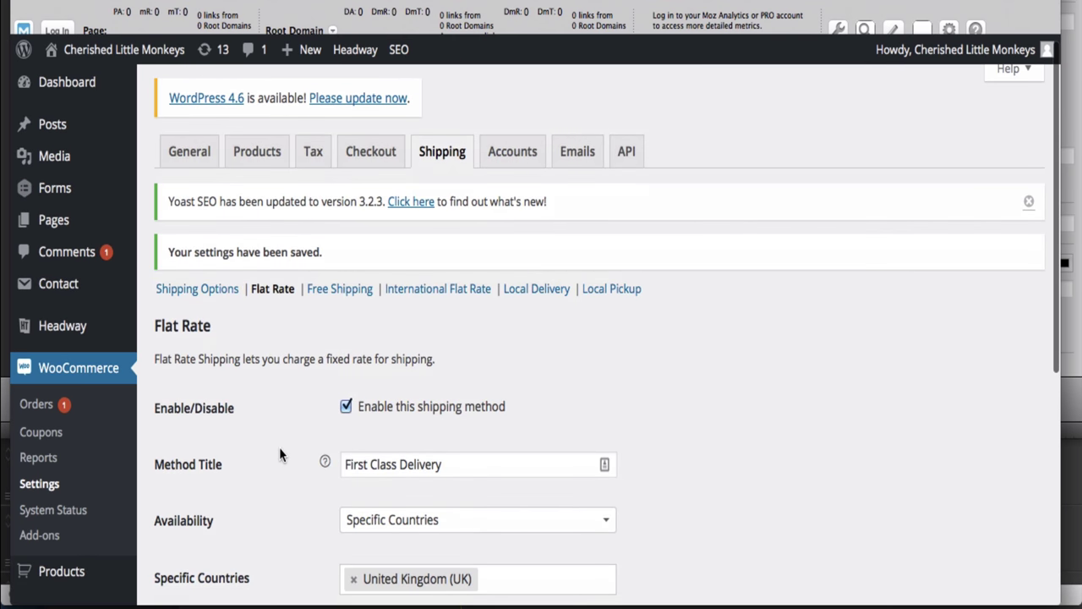
# Review the saved settings and go to the Free Shipping settings
pyautogui.scroll(-5, 281, 453)
pyautogui.scroll(-3, 282, 454)
pyautogui.scroll(3, 282, 455)
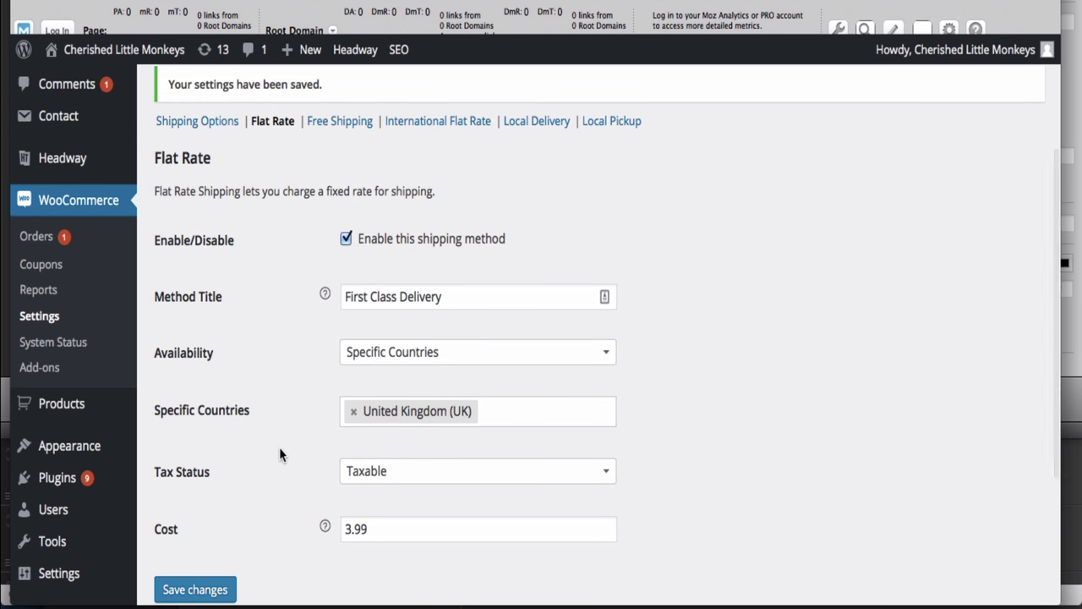
pyautogui.click(341, 125)
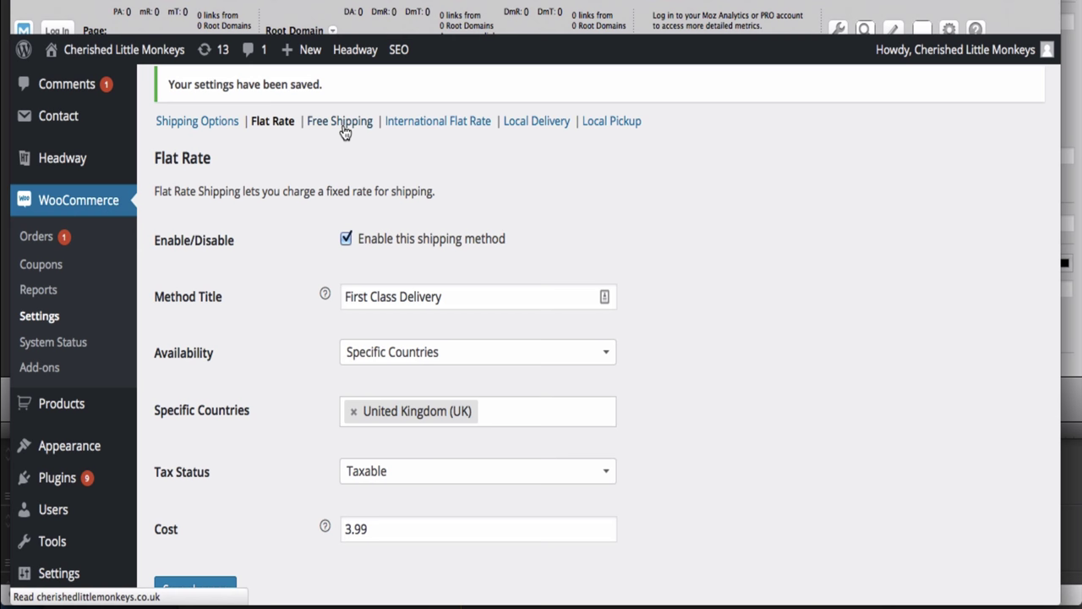
# Set Free Shipping to require a minimum order amount, leave it disabled, then open International Flat Rate
pyautogui.scroll(-3, 289, 419)
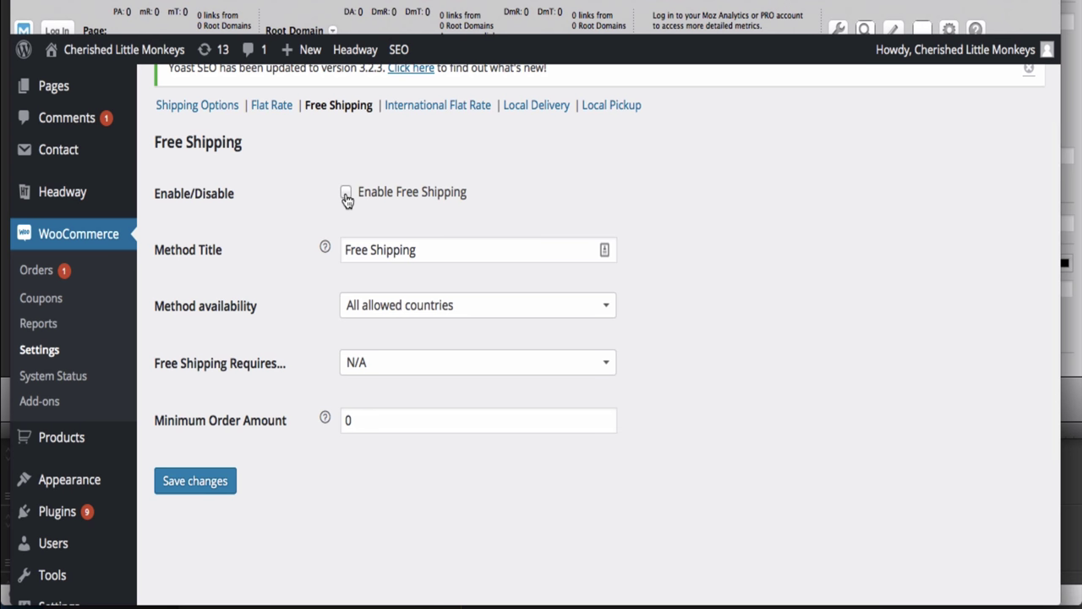
pyautogui.click(347, 194)
pyautogui.click(391, 367)
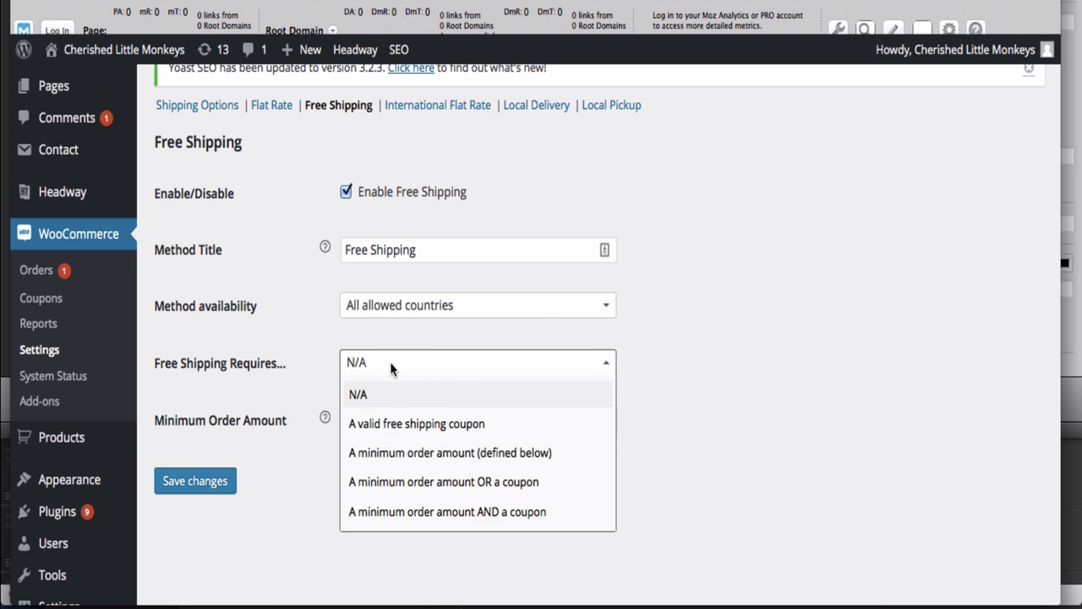
pyautogui.click(394, 454)
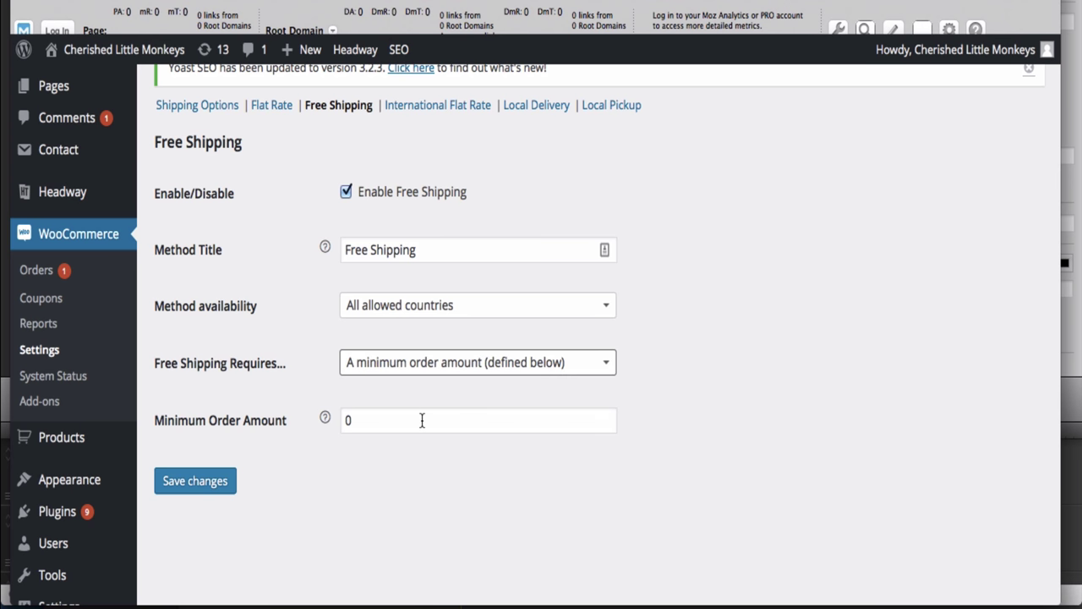
pyautogui.click(346, 192)
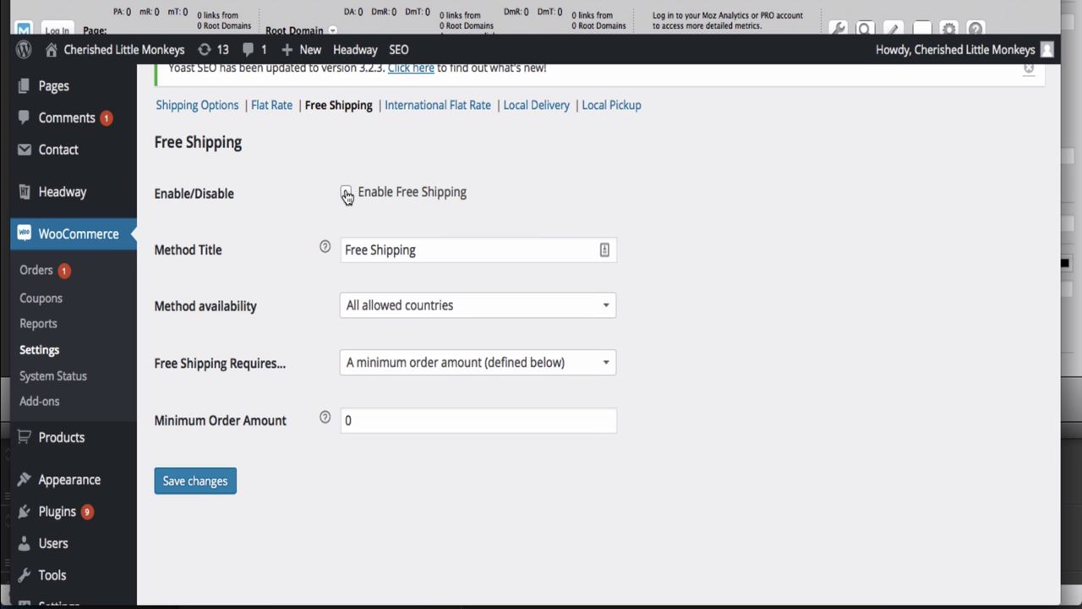
pyautogui.click(459, 110)
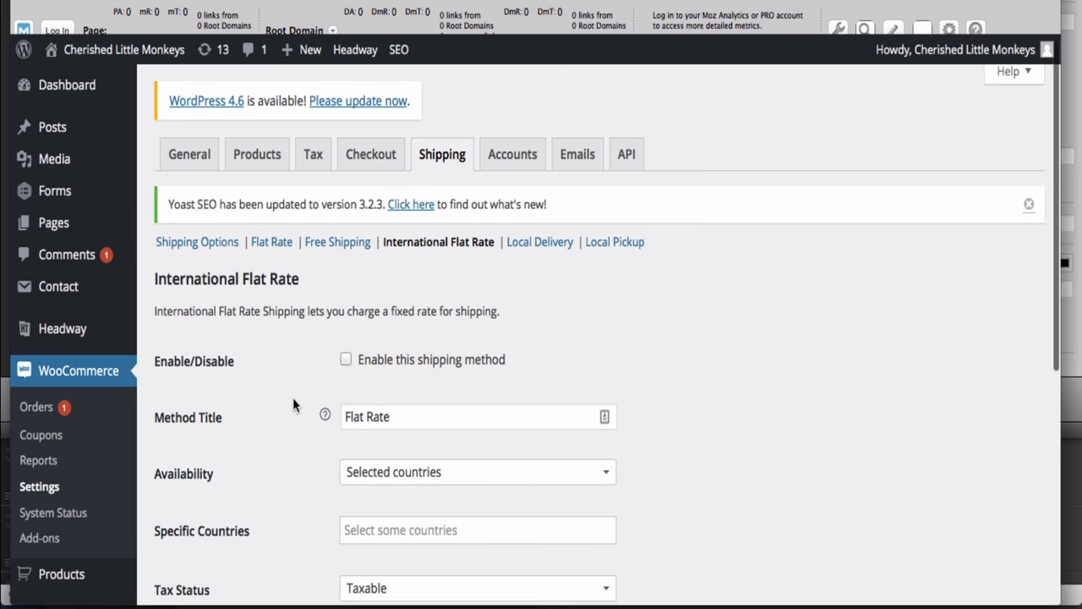
pyautogui.scroll(-3, 293, 404)
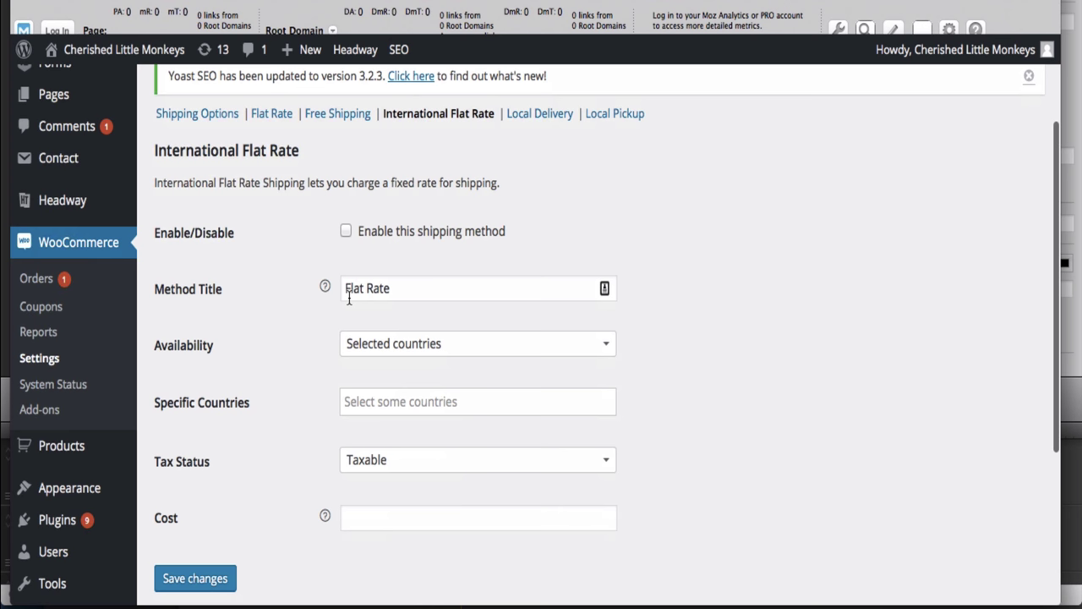
pyautogui.click(429, 352)
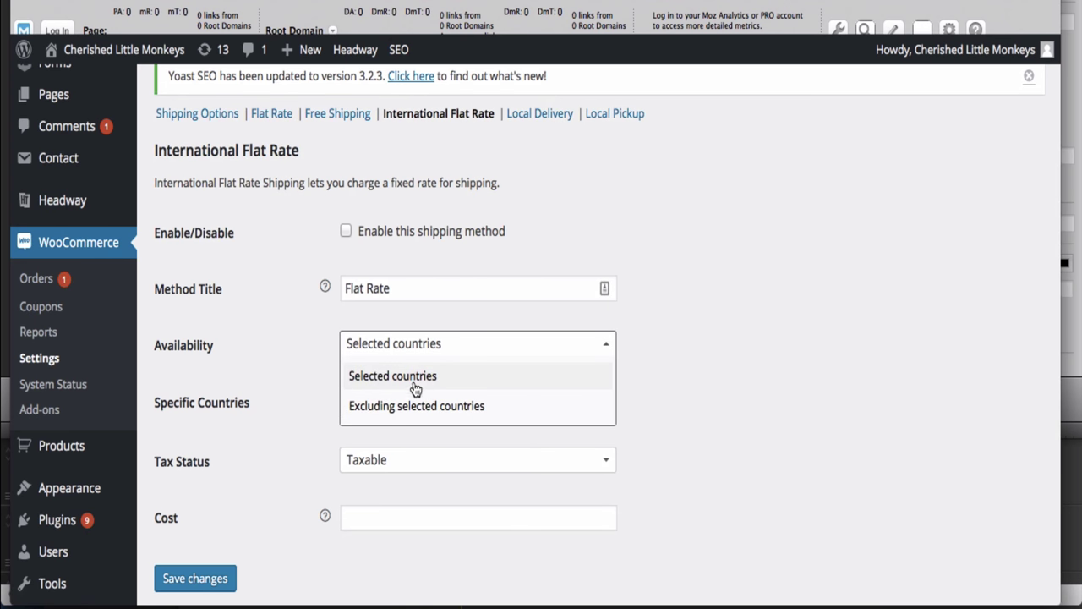
pyautogui.click(411, 376)
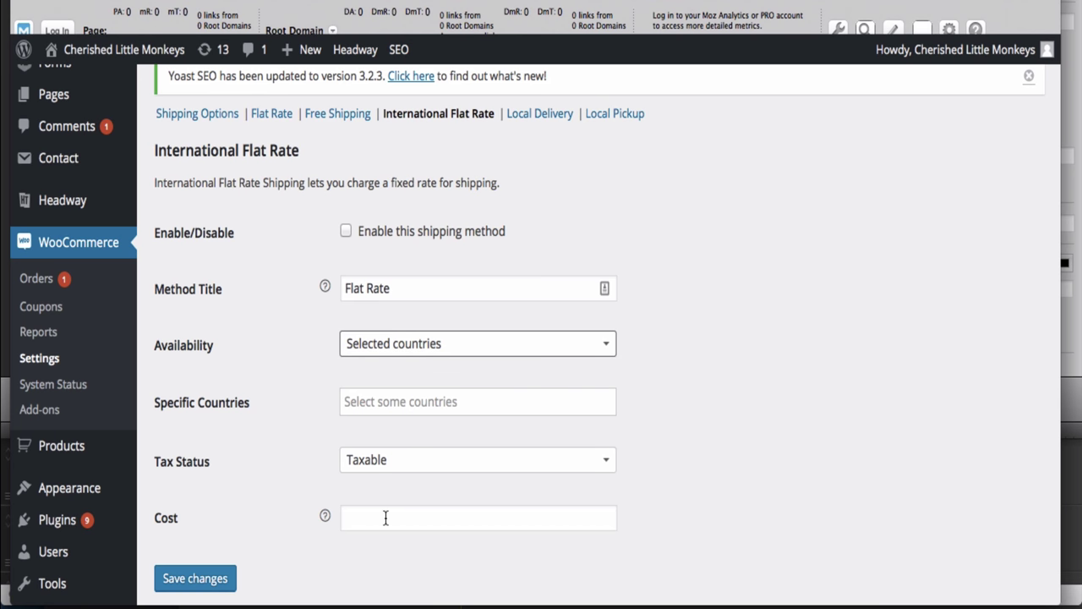
pyautogui.scroll(3, 258, 336)
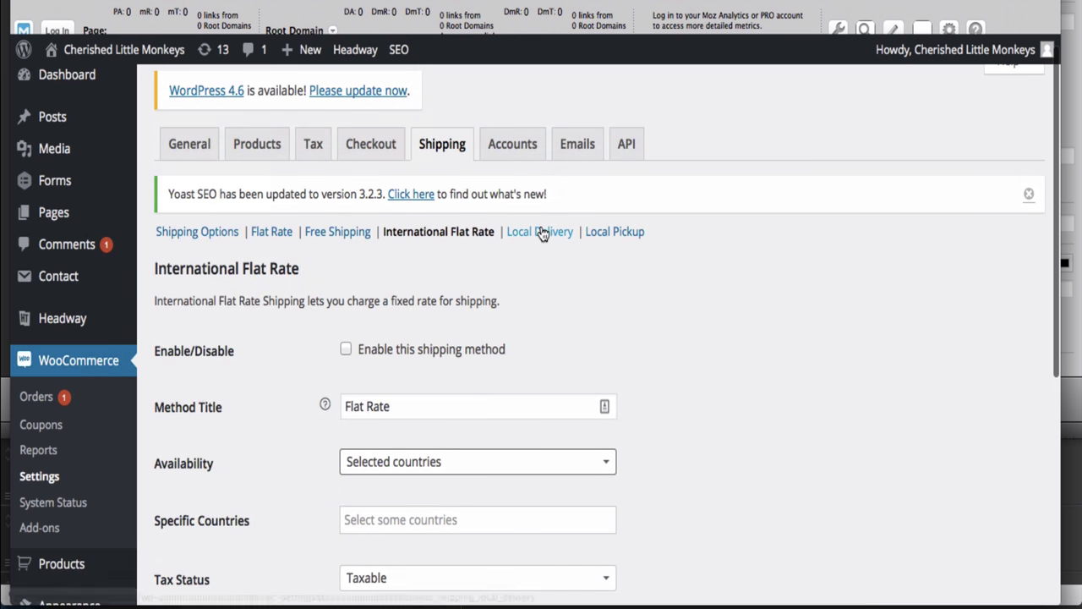
pyautogui.click(543, 234)
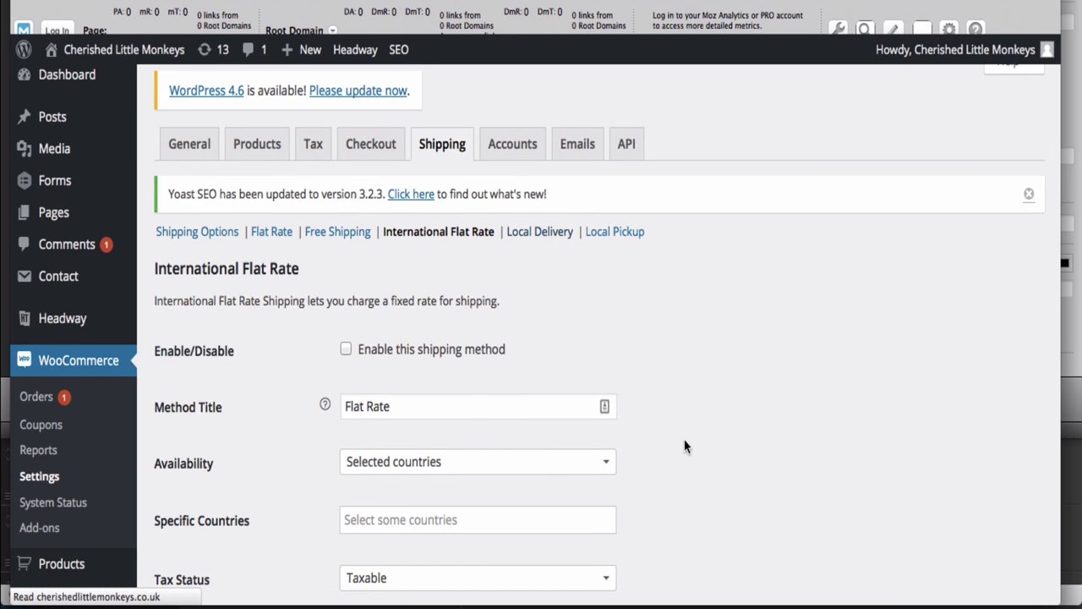
# Scroll through the Local Delivery settings: not enabled, Fixed amount fee type, delivery fee 0
pyautogui.scroll(-5, 685, 446)
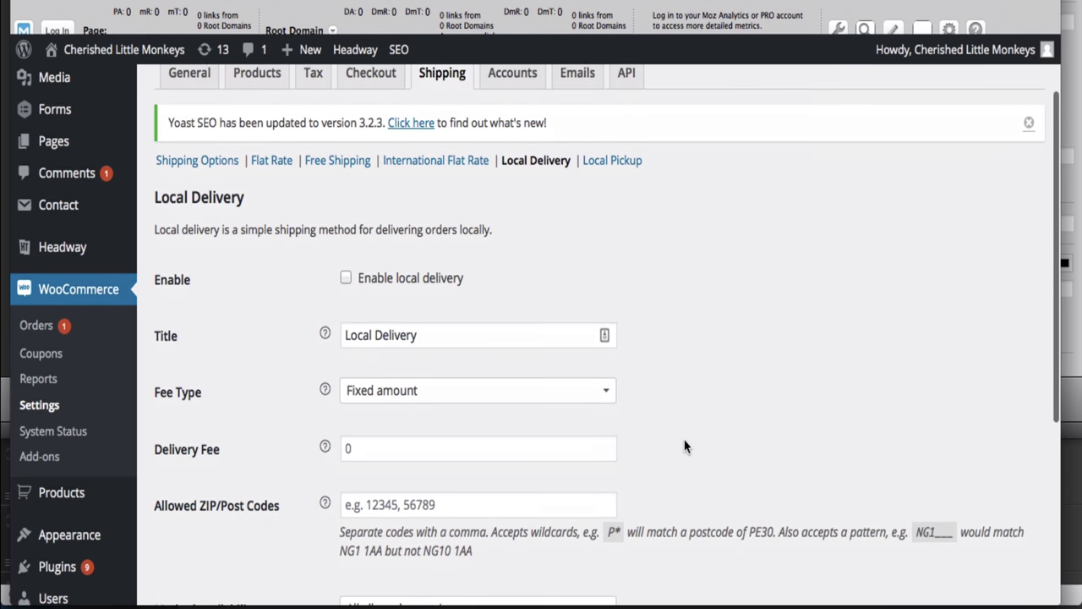
pyautogui.scroll(-3, 685, 447)
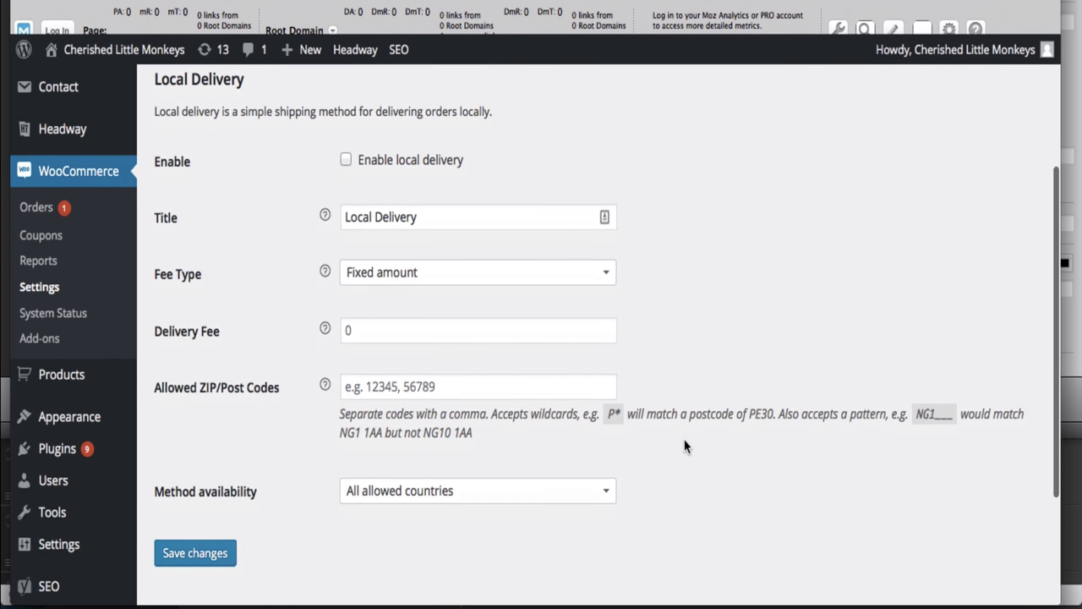
pyautogui.scroll(4, 685, 446)
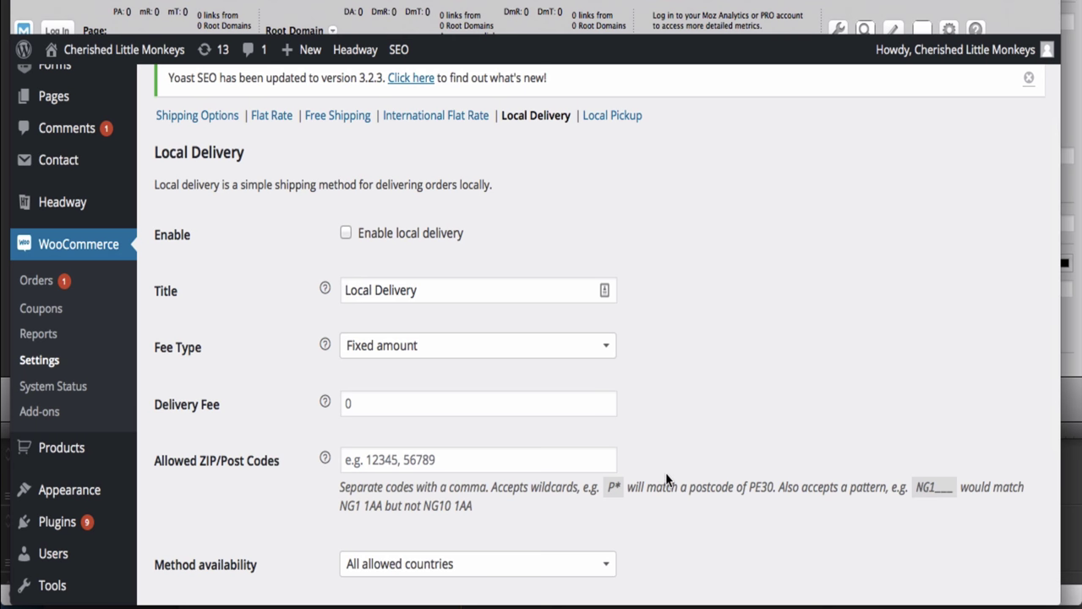
pyautogui.scroll(-3, 672, 457)
pyautogui.scroll(5, 689, 398)
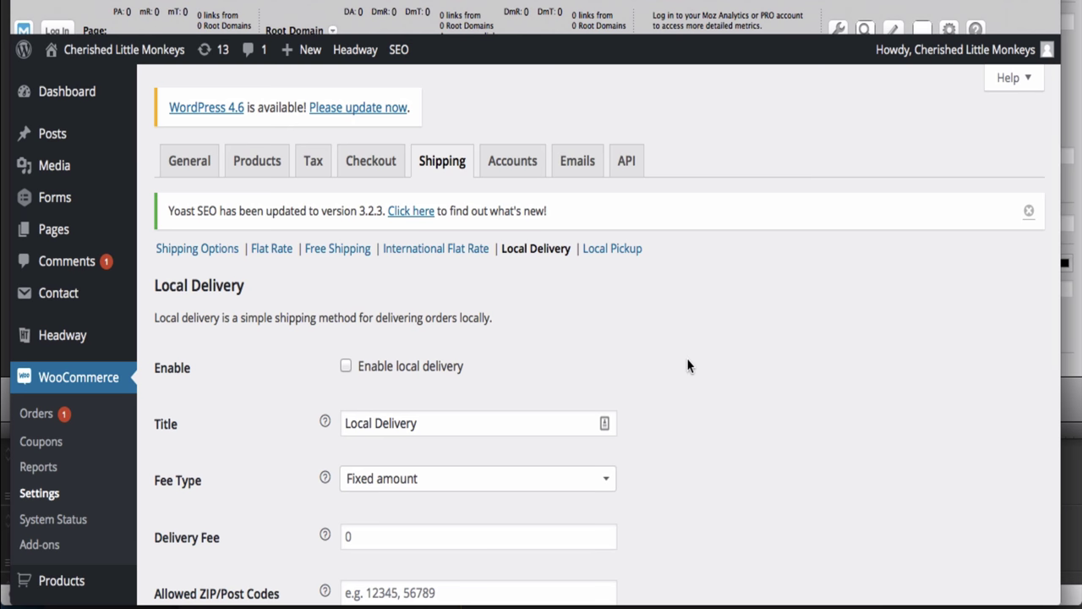
pyautogui.scroll(-1, 687, 365)
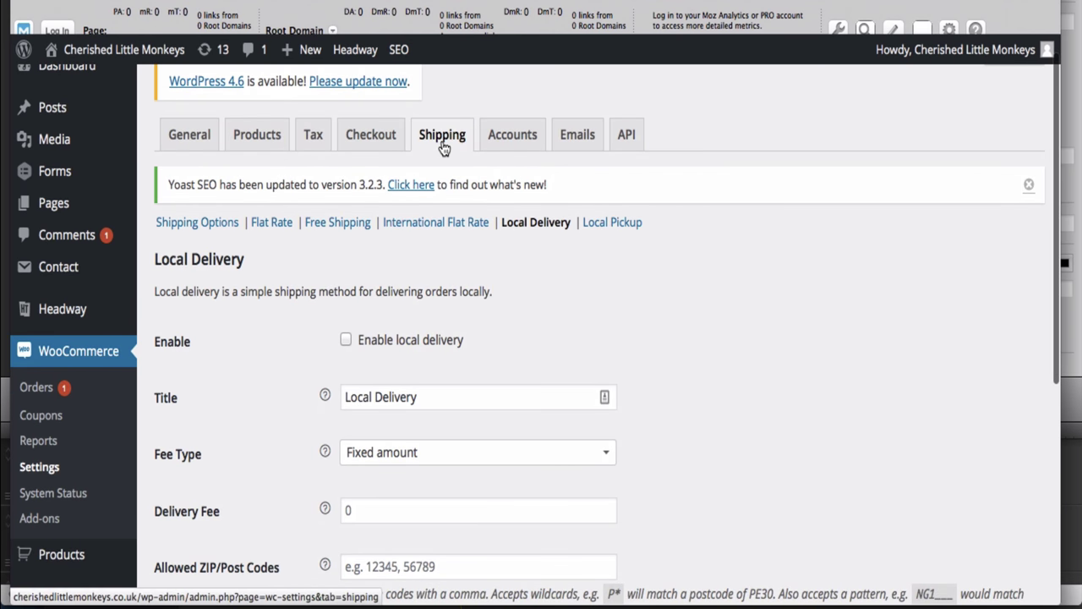
# Return to Shipping Options and confirm First Class Delivery is the only enabled method
pyautogui.click(206, 224)
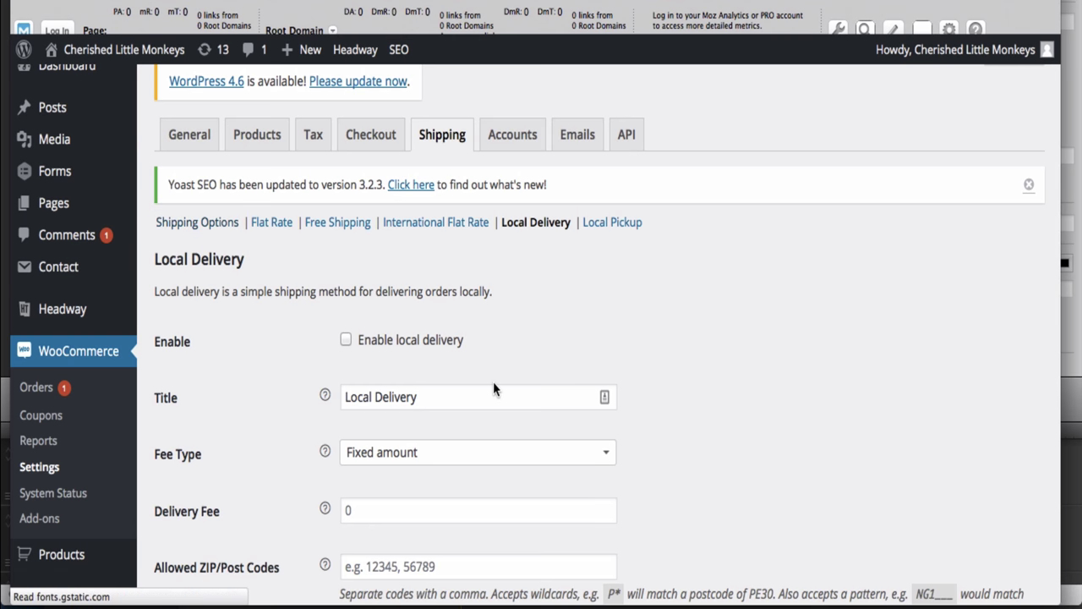
pyautogui.scroll(-5, 493, 382)
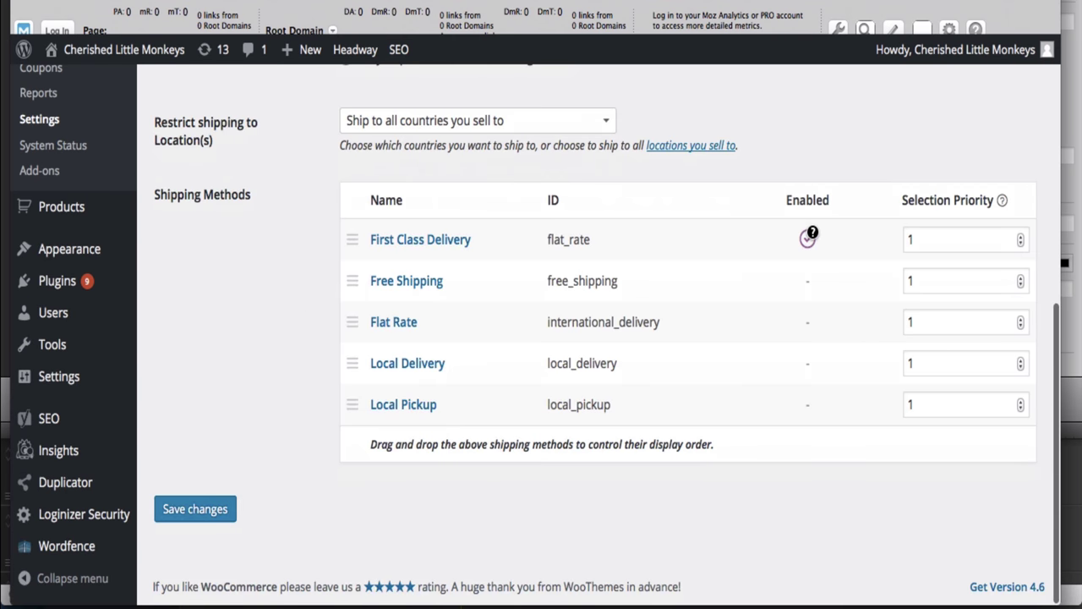
pyautogui.moveTo(810, 233)
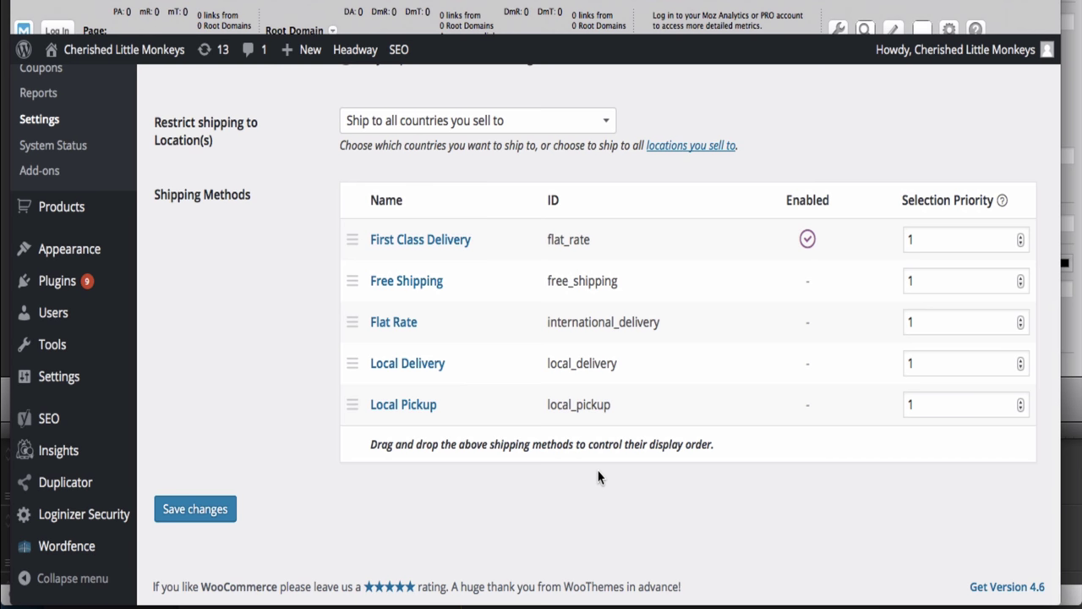
pyautogui.scroll(-2, 598, 478)
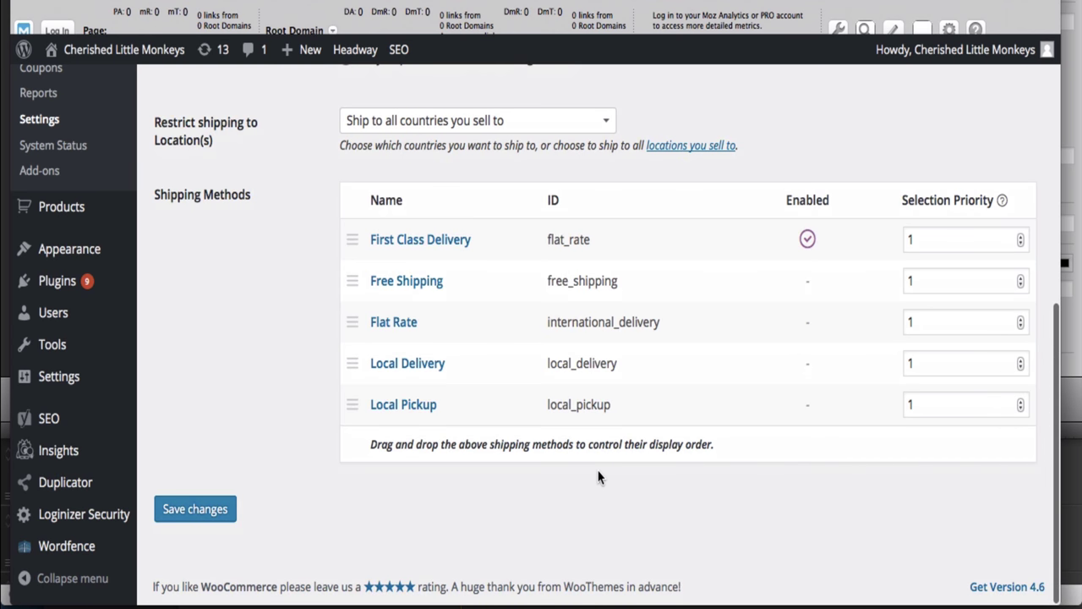